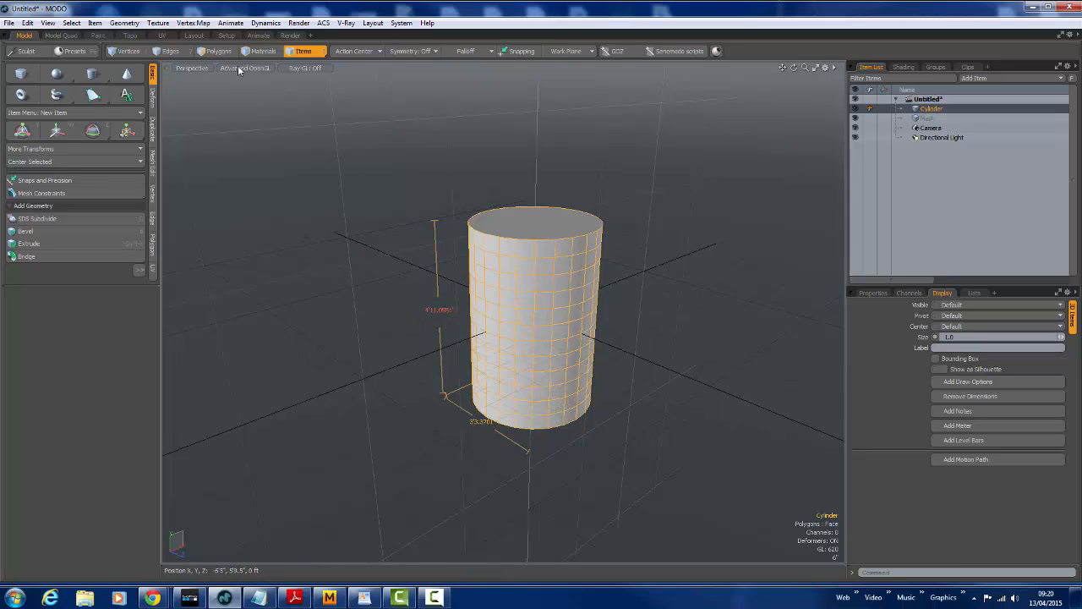
# - Apply a Spline deformer to the cylinder, using the mesh as setup, with 3 points along Y and a length of 36"
pyautogui.click(226, 36)
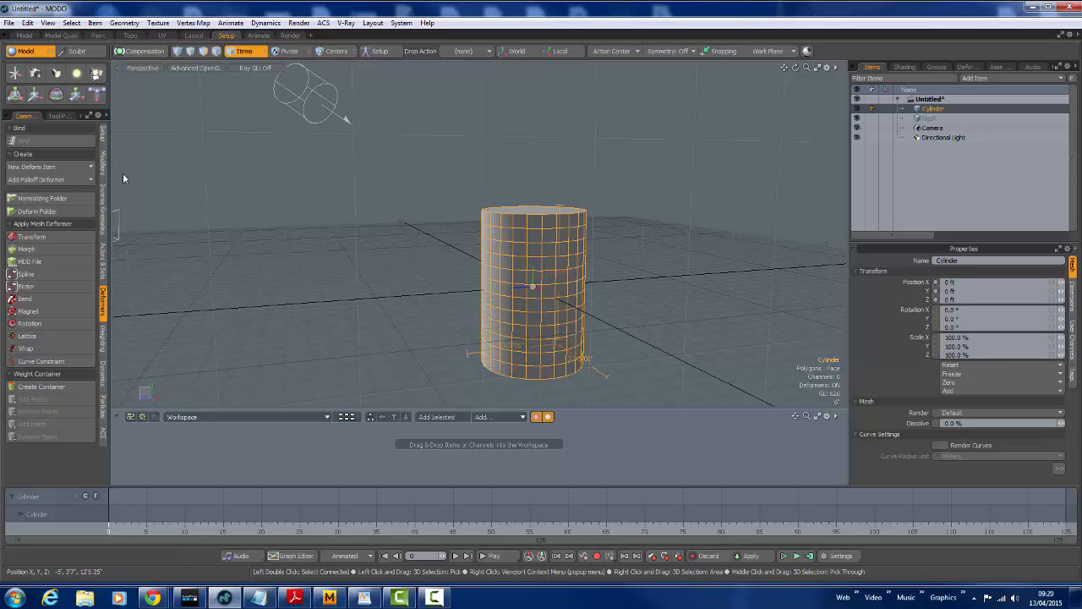
pyautogui.click(32, 277)
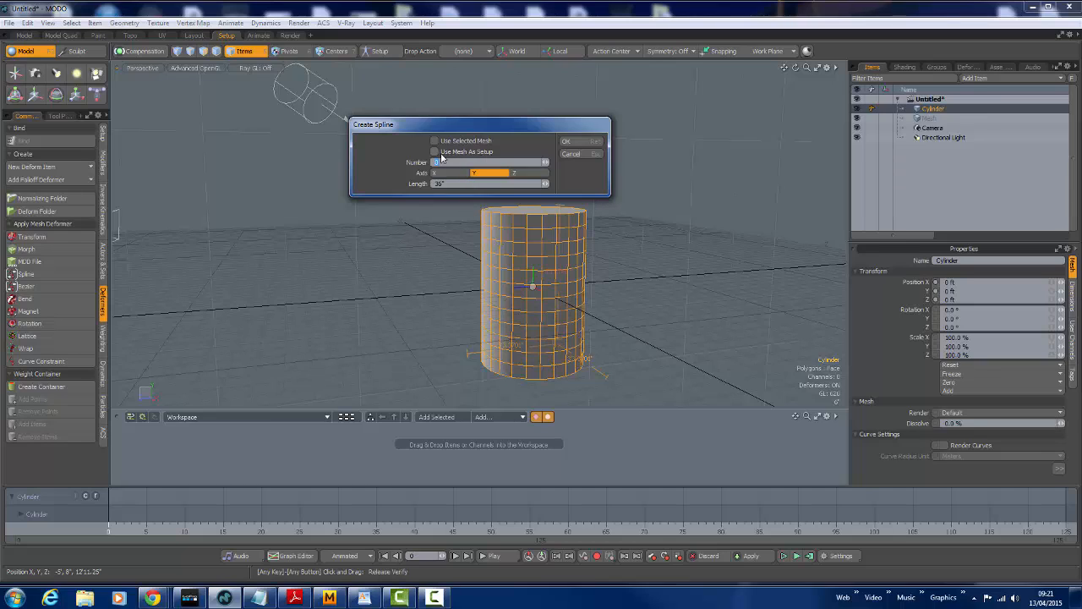
pyautogui.click(435, 151)
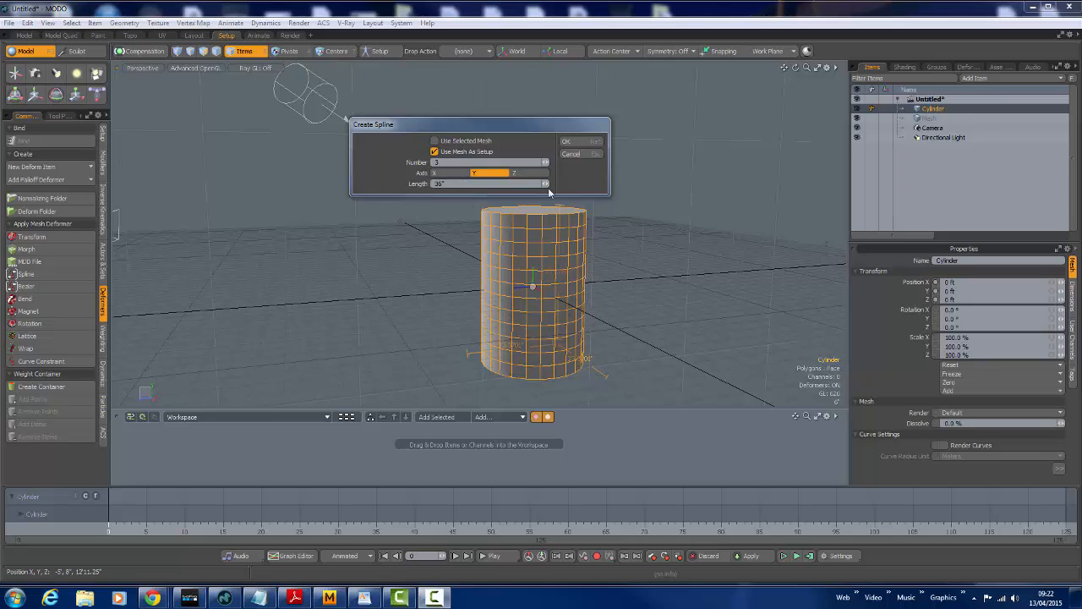
pyautogui.click(570, 142)
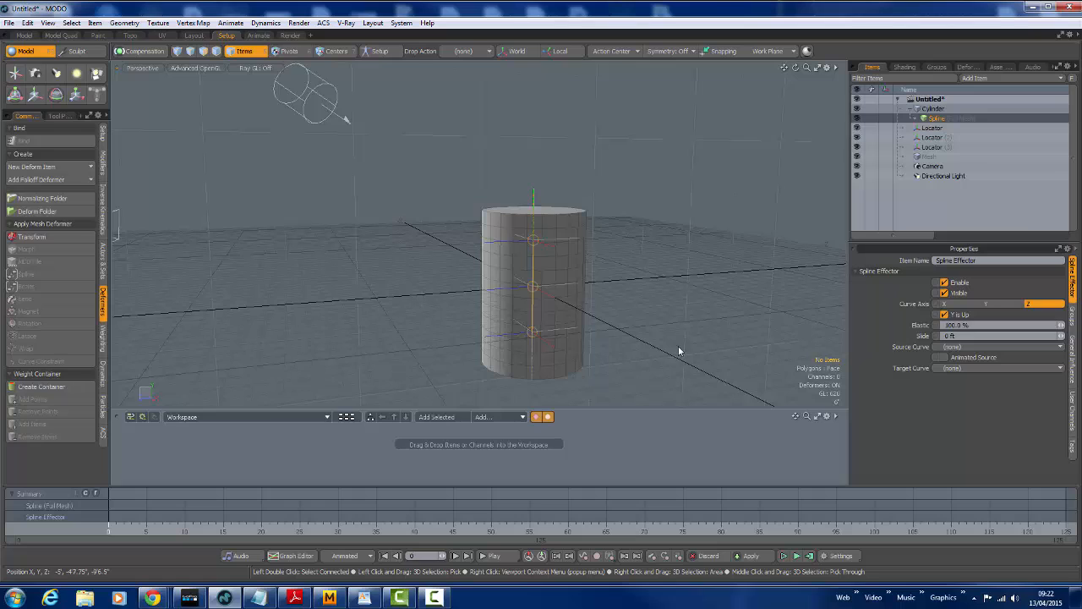
# - Try moving the top spline locator freely in the YZ plane to bend the cylinder, and undo the move
pyautogui.click(931, 137)
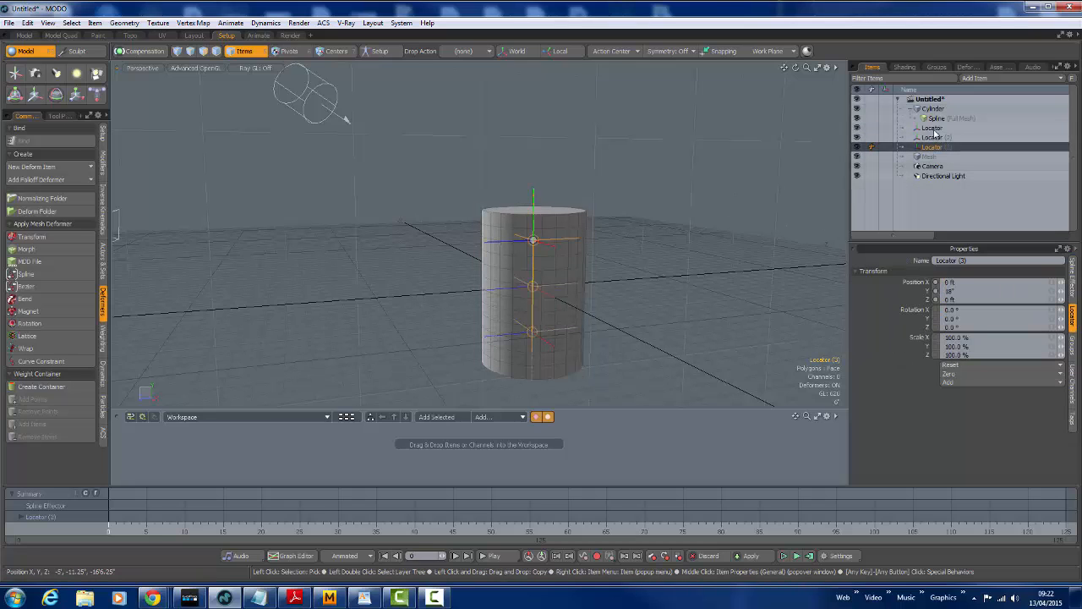
pyautogui.click(933, 128)
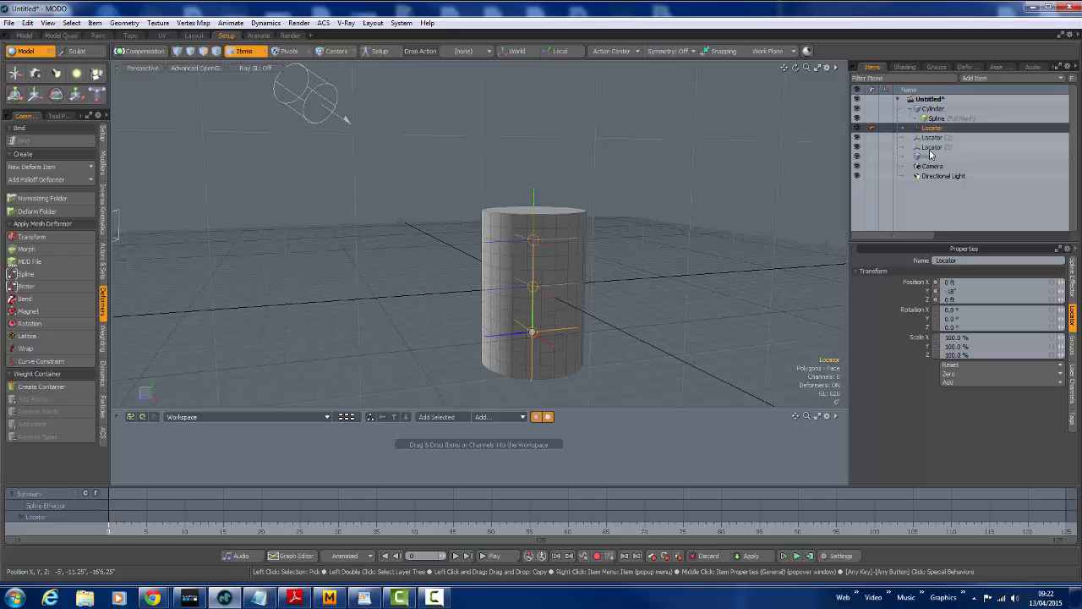
pyautogui.click(931, 147)
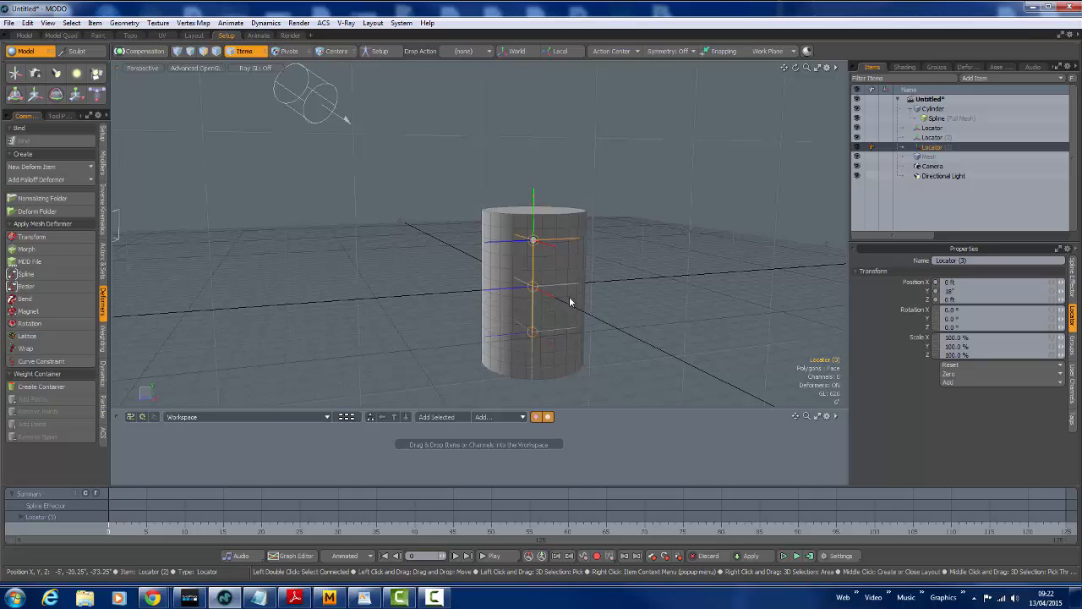
pyautogui.press('y')
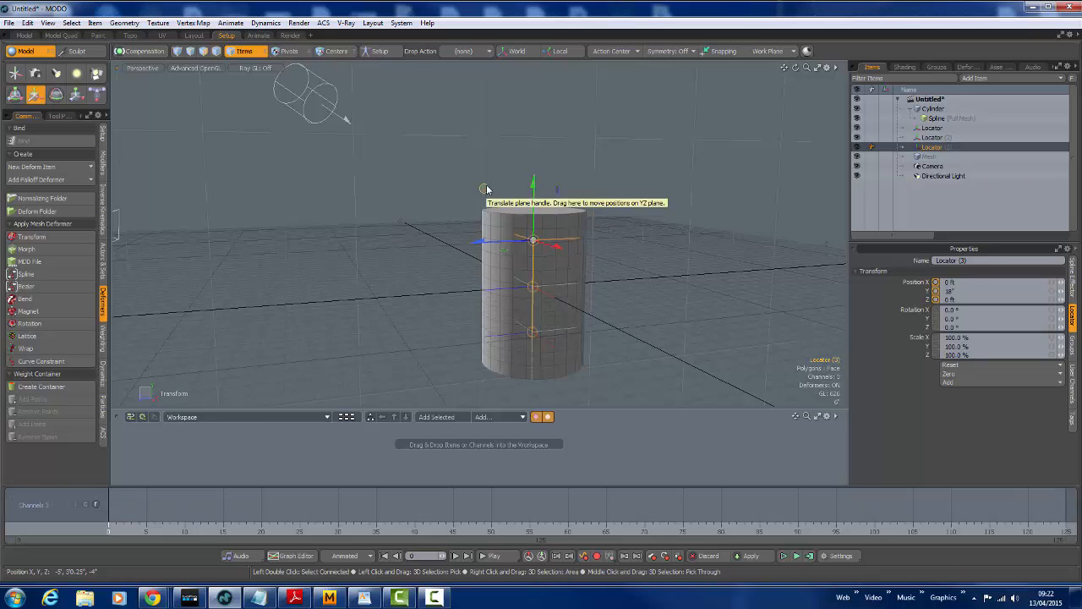
pyautogui.moveTo(484, 188); pyautogui.dragTo(662, 123)
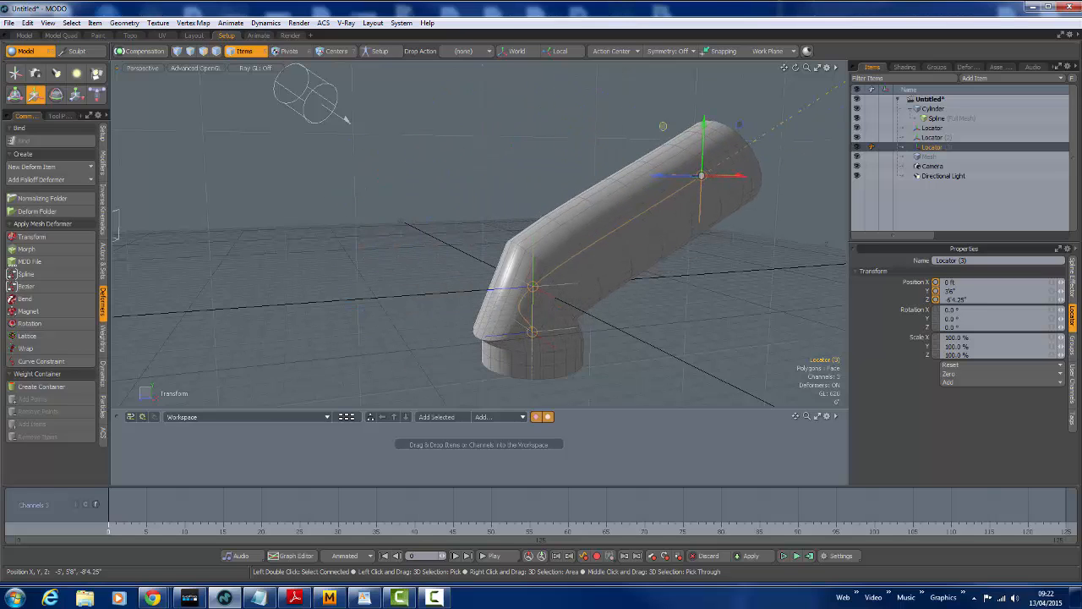
pyautogui.hotkey('ctrl', 'z')
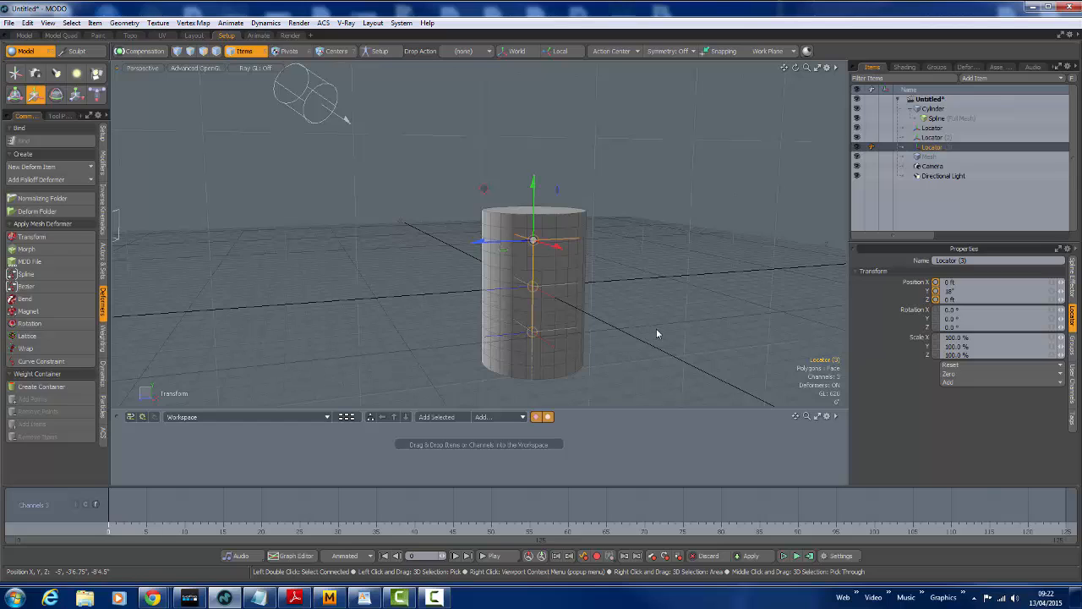
# - In Setup mode, move the top locator up to the cylinder's top face in the front view, about 29" in Y
pyautogui.click(376, 52)
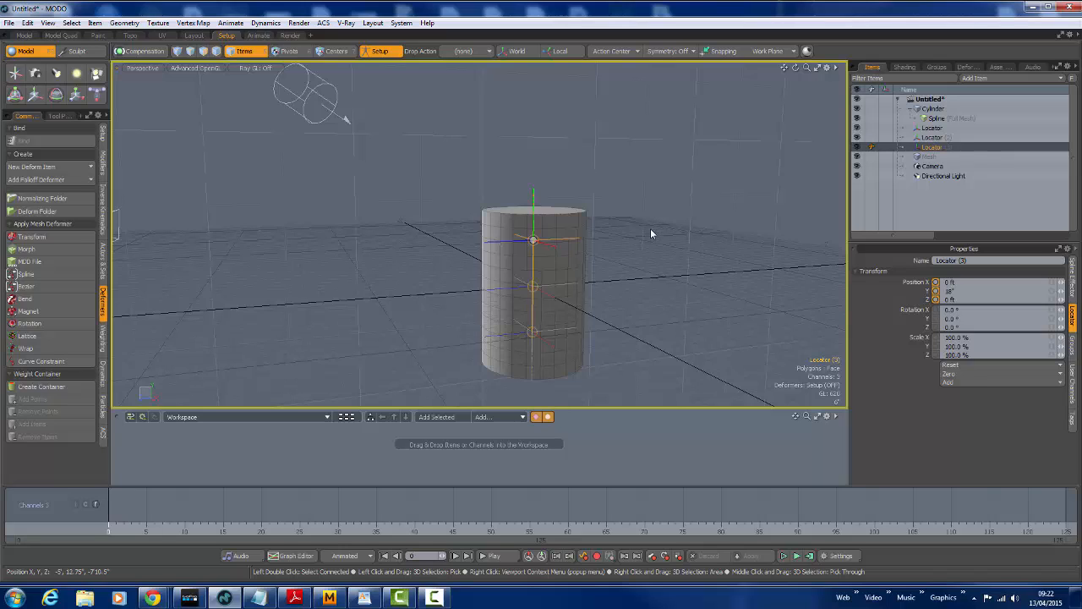
pyautogui.hotkey('ctrl', 'space')
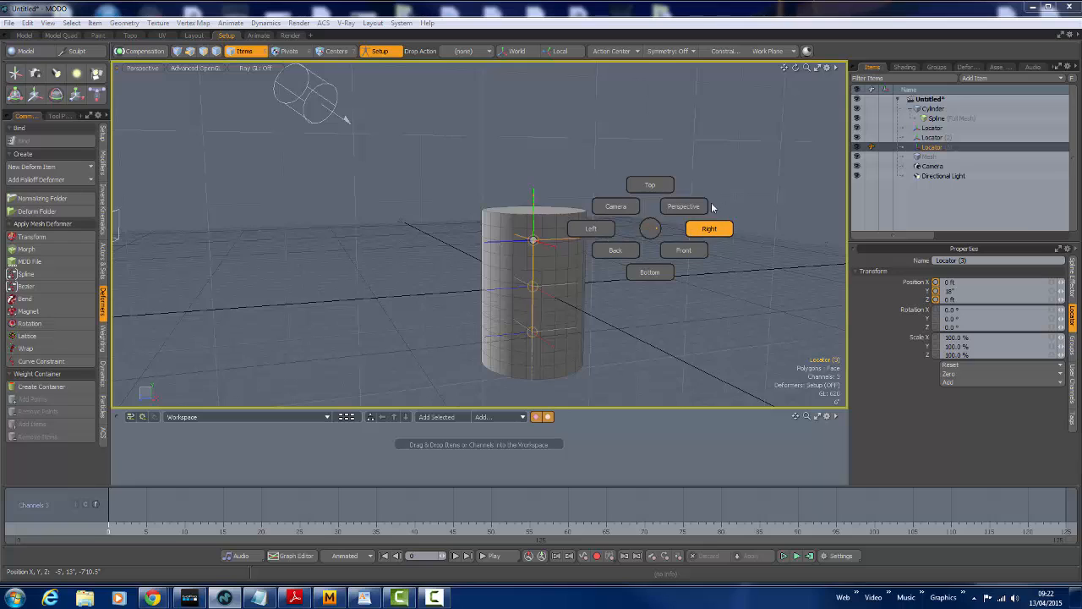
pyautogui.click(693, 252)
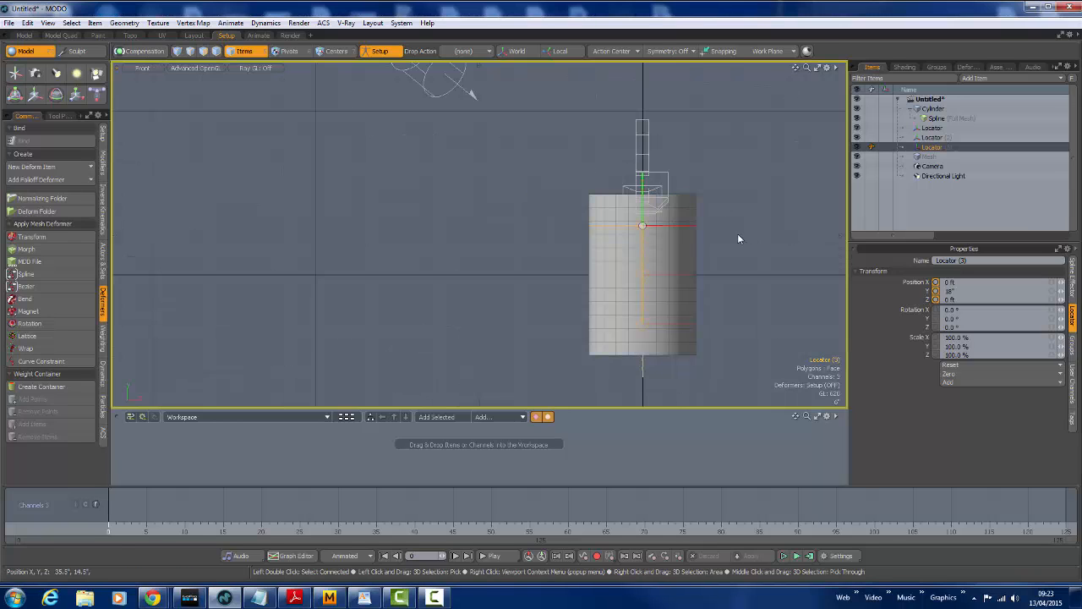
pyautogui.press('y')
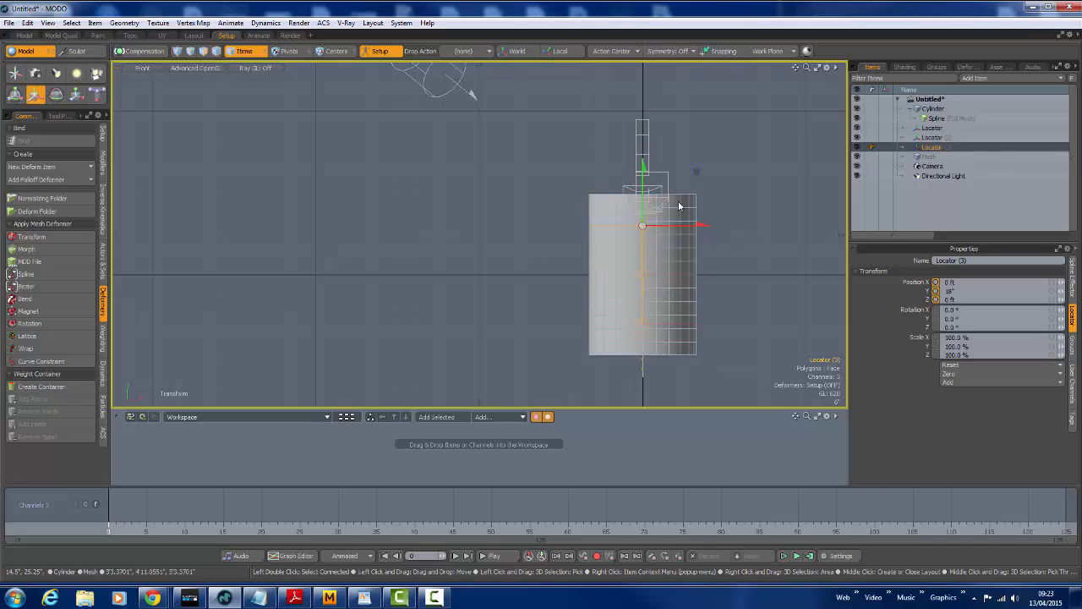
pyautogui.moveTo(641, 171); pyautogui.dragTo(642, 140)
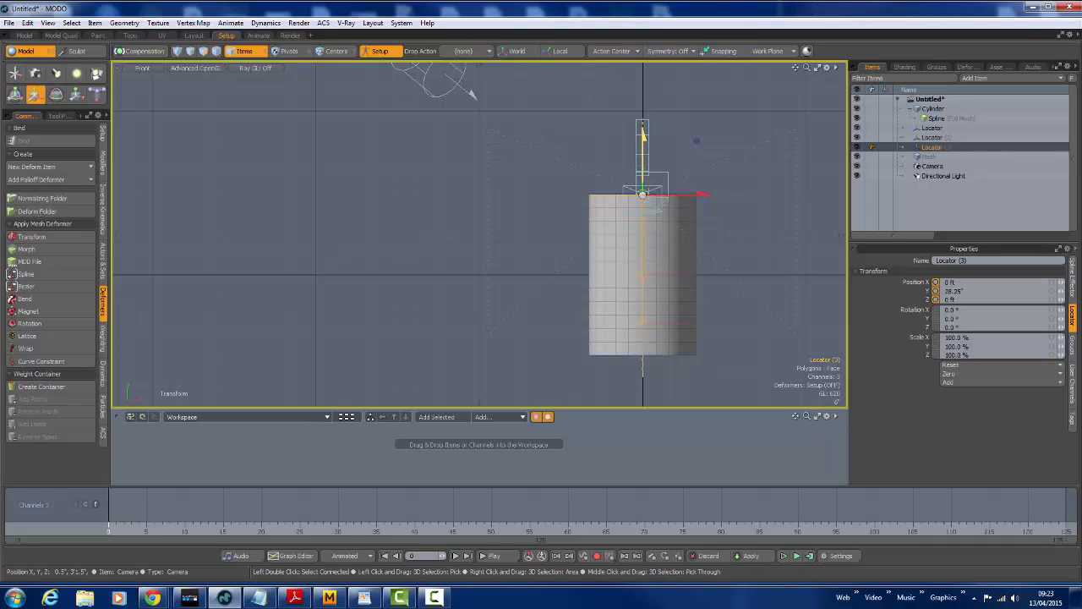
# - Move the bottom locator down to the cylinder's base, at about -29.75" in Y
pyautogui.click(930, 127)
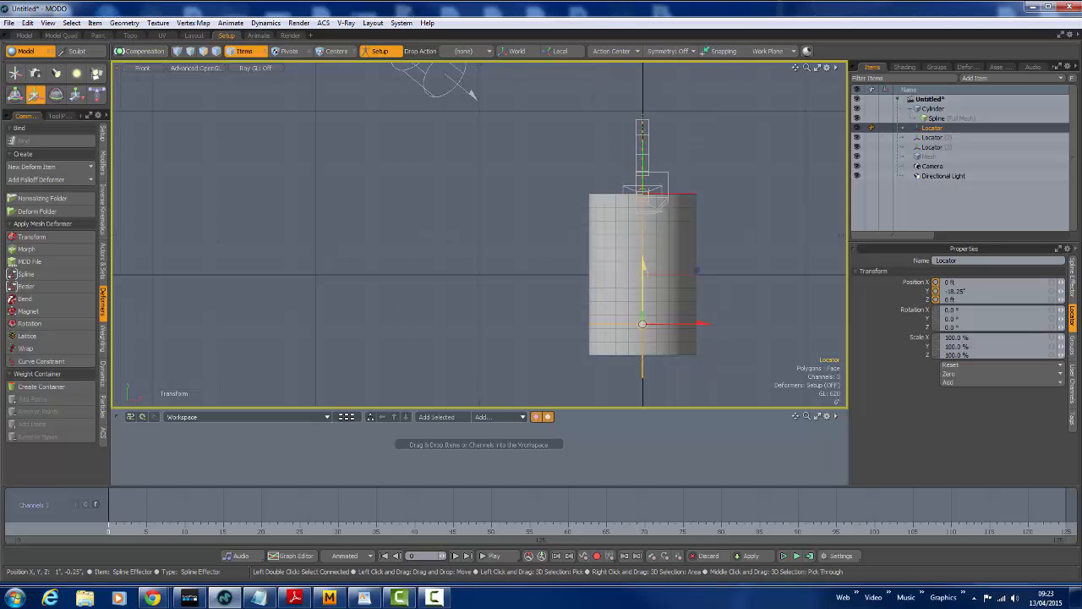
pyautogui.moveTo(642, 264); pyautogui.dragTo(642, 296)
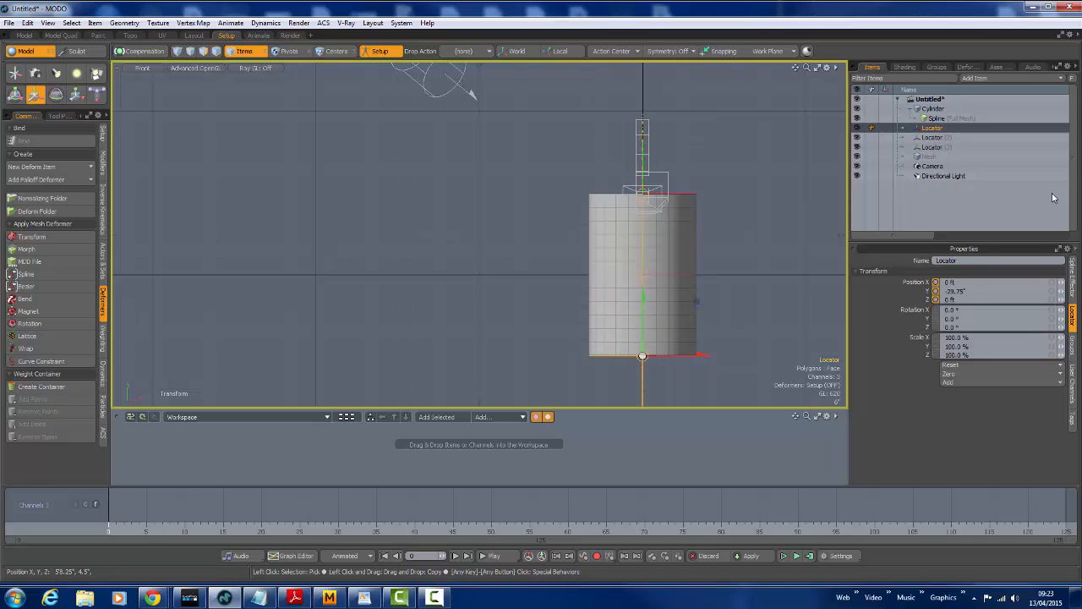
pyautogui.click(932, 137)
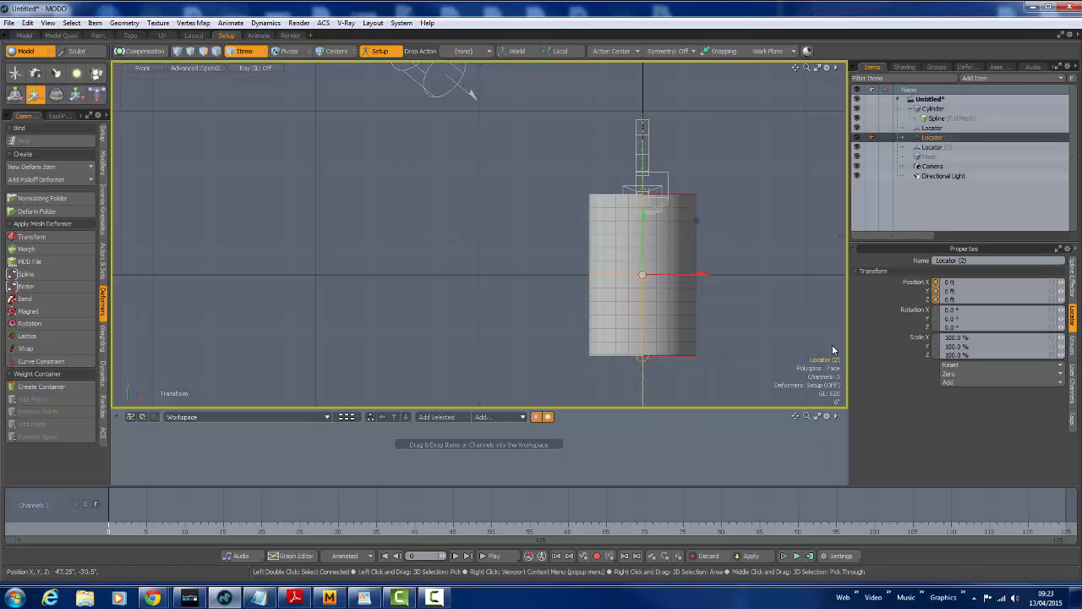
# - Zero all transforms of the top and bottom locators together, and check the position values of each of the three locators
pyautogui.click(930, 128)
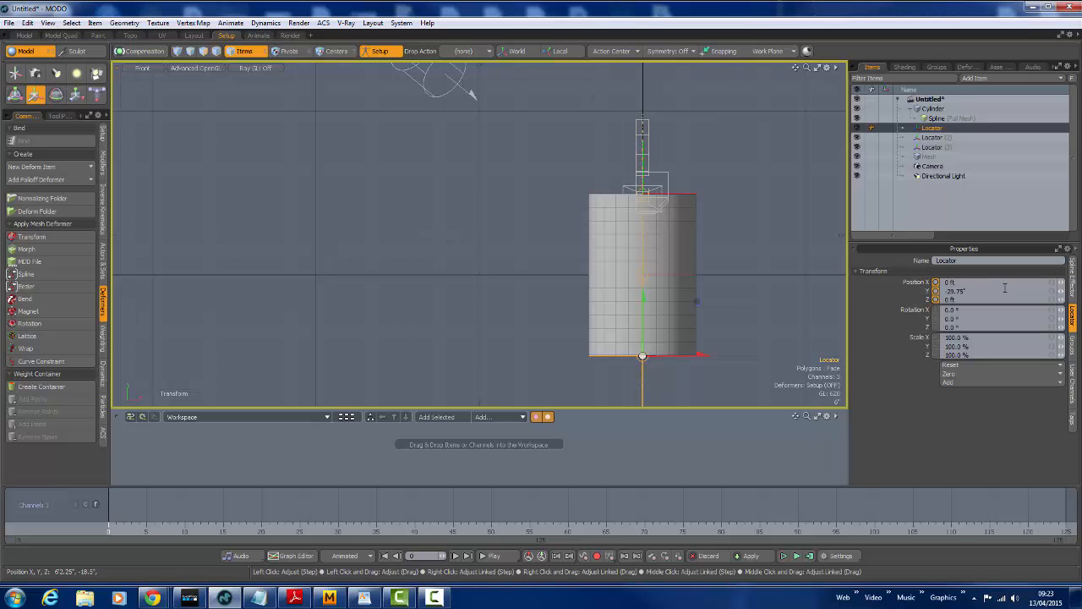
pyautogui.keyDown('ctrl'); pyautogui.click(933, 147); pyautogui.keyUp('ctrl')
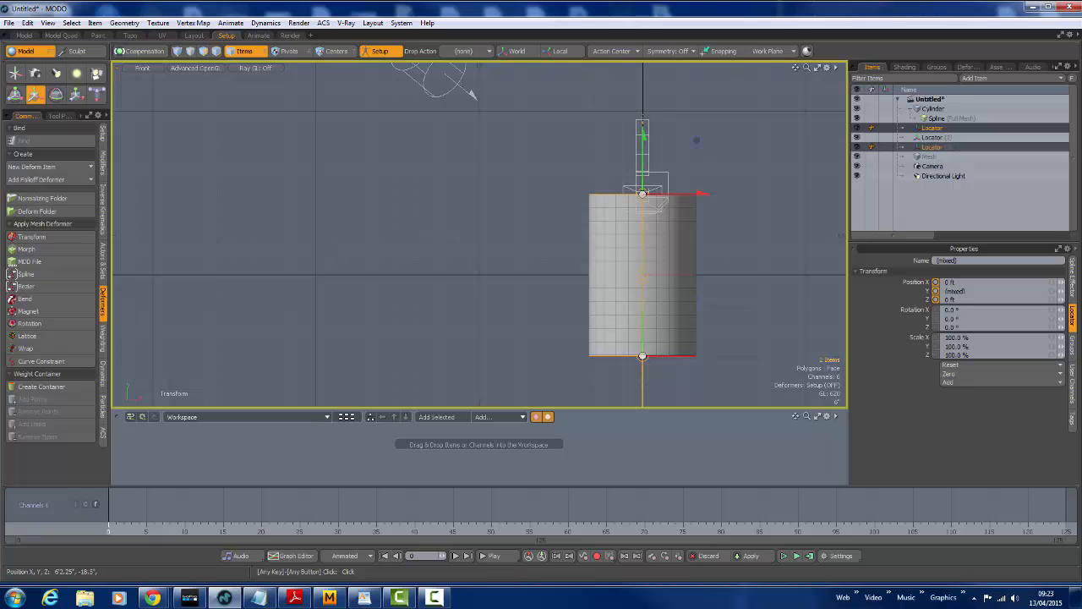
pyautogui.click(960, 374)
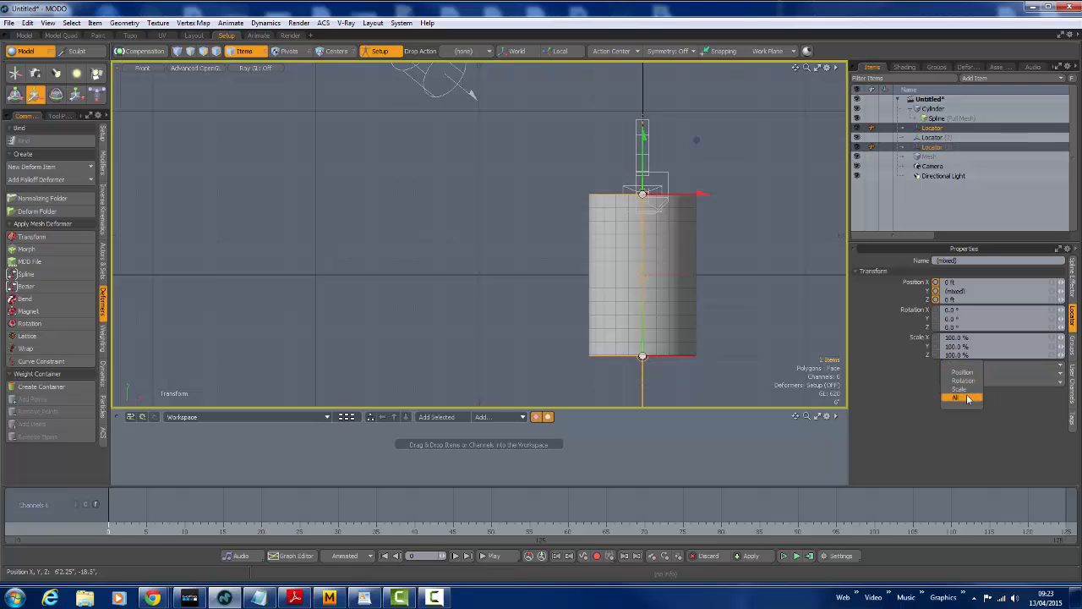
pyautogui.click(966, 396)
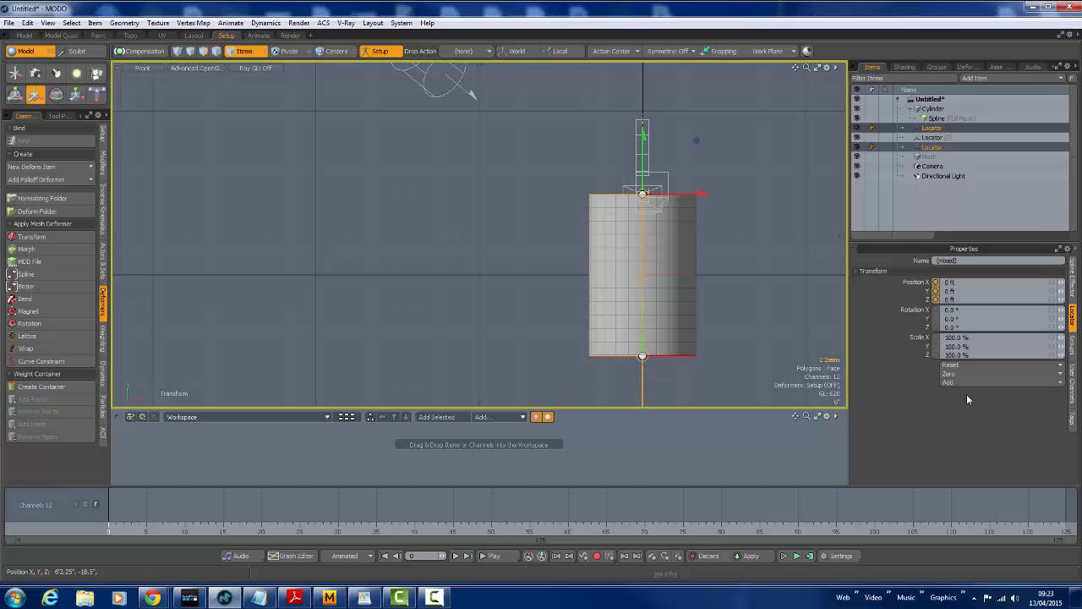
pyautogui.keyDown('ctrl'); pyautogui.click(940, 149); pyautogui.keyUp('ctrl')
pyautogui.click(934, 138)
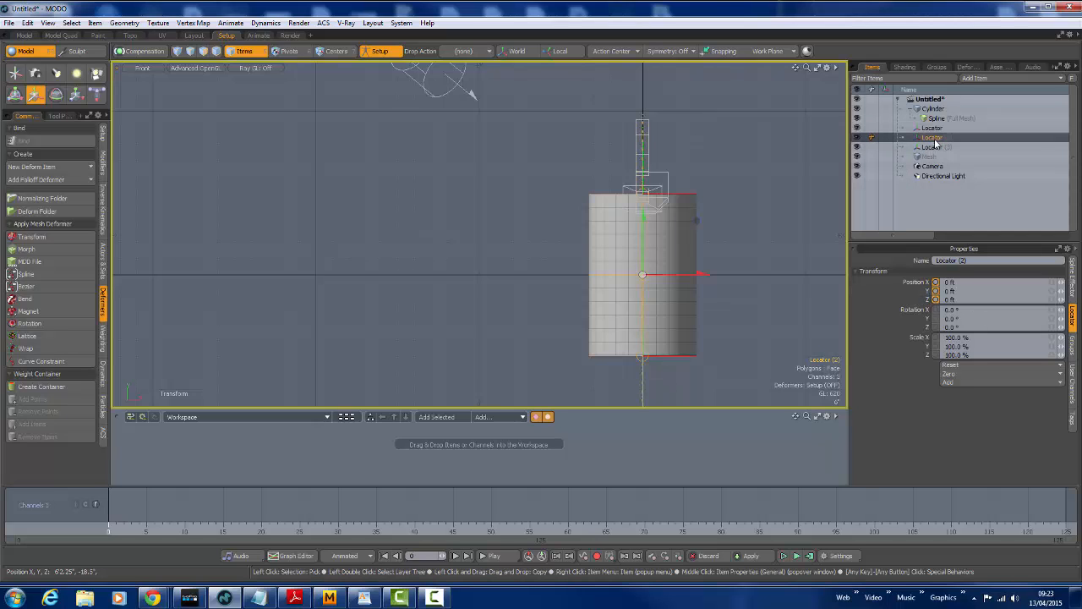
pyautogui.click(935, 149)
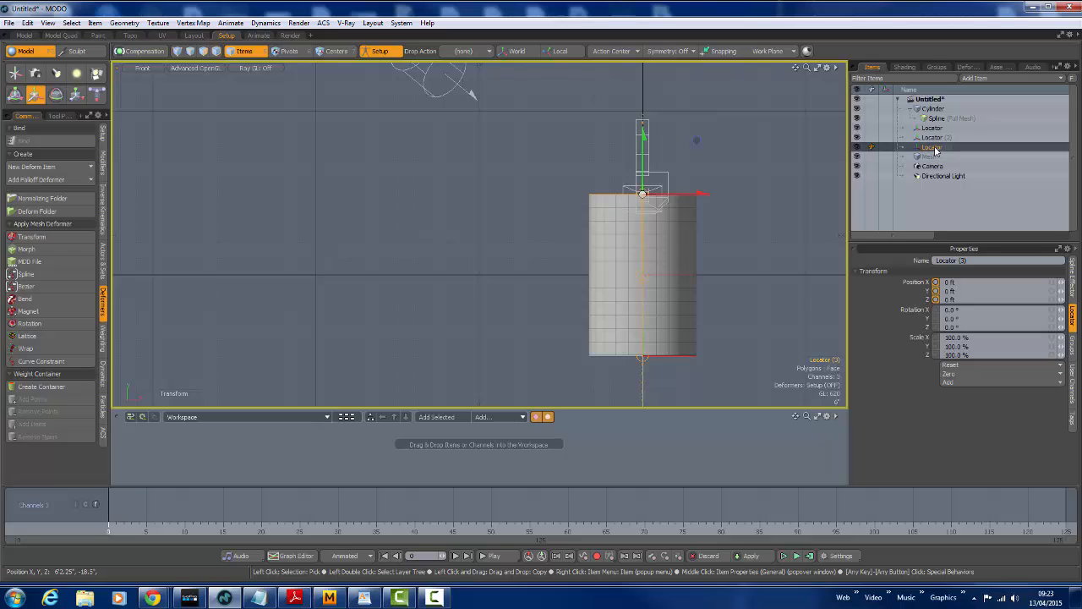
pyautogui.click(930, 128)
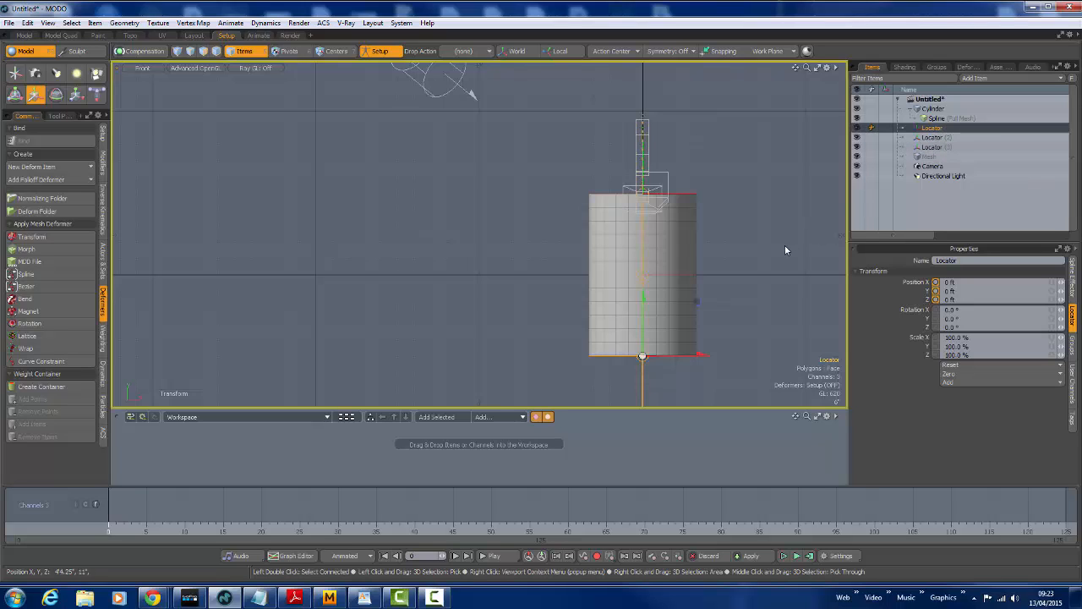
# - Leave Setup mode and return to a perspective view of the cylinder from the side
pyautogui.click(389, 54)
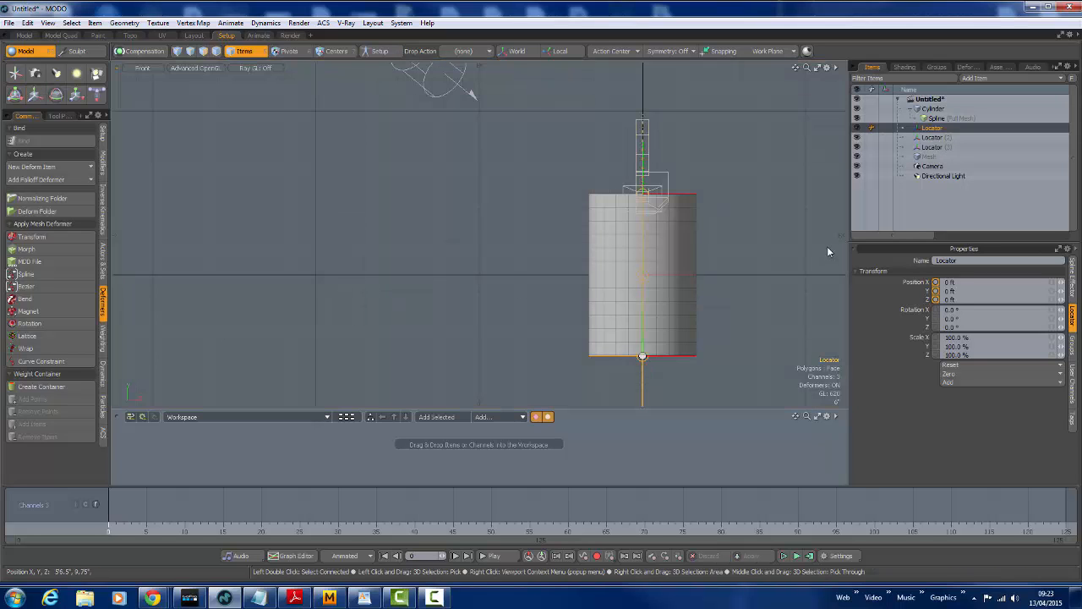
pyautogui.keyDown('alt'); pyautogui.keyDown('shift'); pyautogui.moveTo(731, 287); pyautogui.dragTo(679, 276); pyautogui.keyUp('shift'); pyautogui.keyUp('alt')
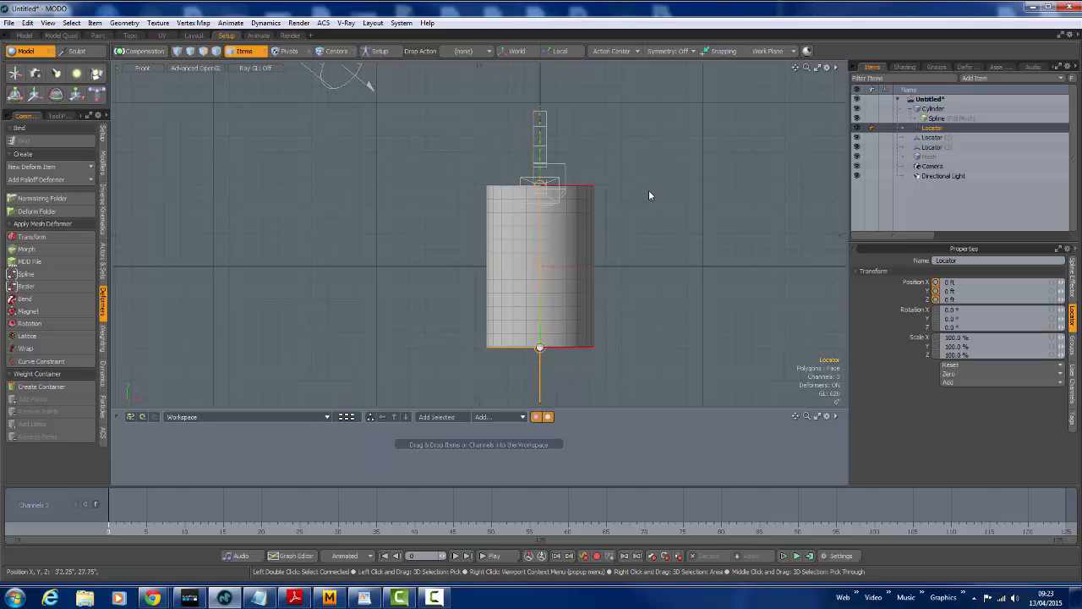
pyautogui.hotkey('ctrl', 'space')
pyautogui.click(715, 159)
pyautogui.keyDown('alt'); pyautogui.moveTo(641, 206); pyautogui.dragTo(489, 205); pyautogui.keyUp('alt')
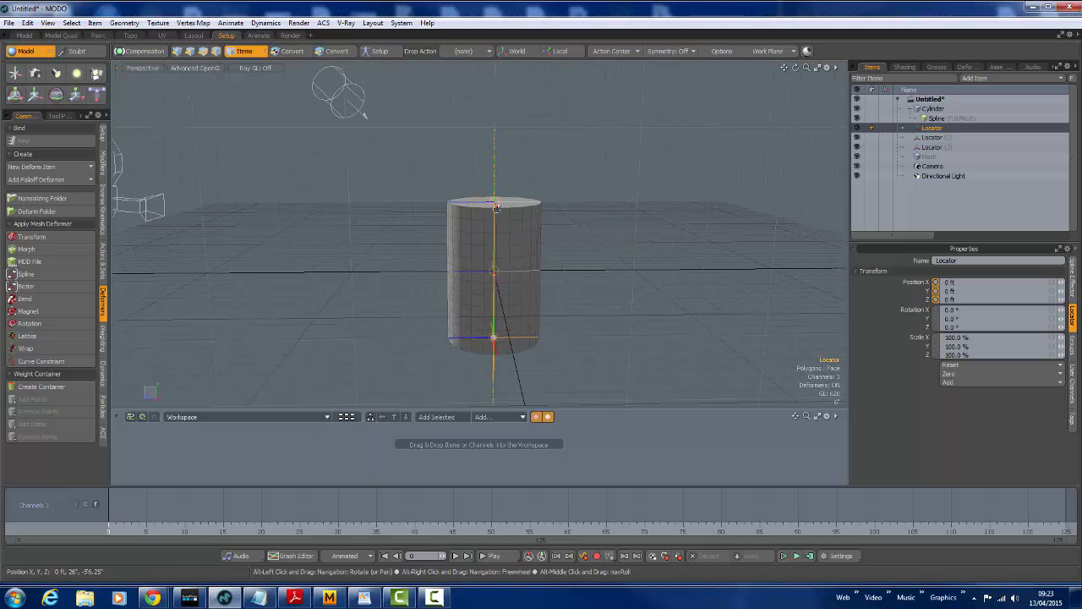
# - Move the top locator in the YZ plane to test bending the cylinder, and reset all of its transforms
pyautogui.click(470, 207)
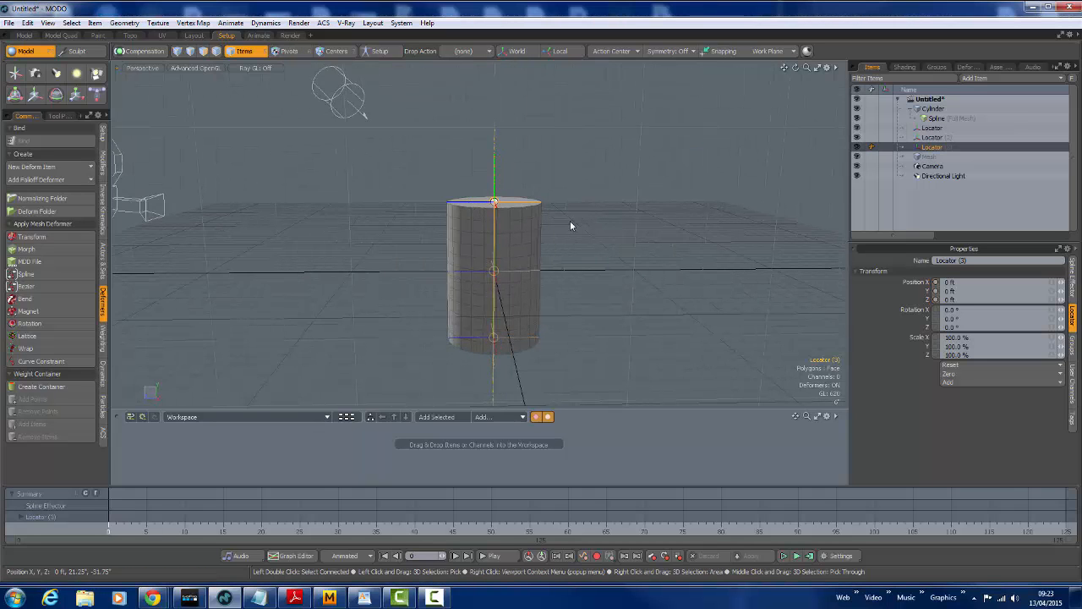
pyautogui.press('w')
pyautogui.moveTo(446, 156); pyautogui.dragTo(622, 107)
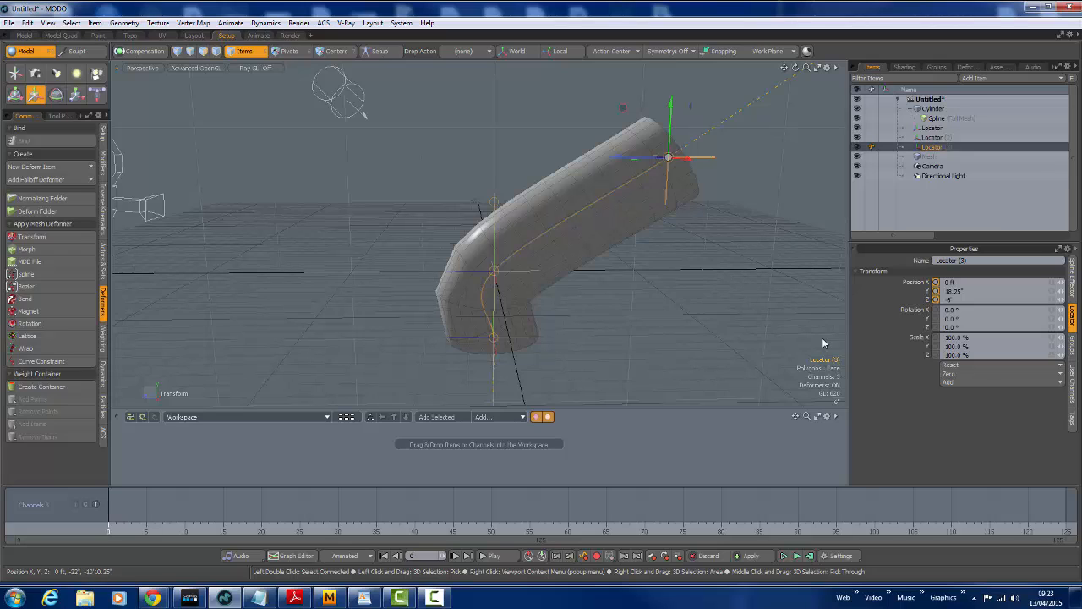
pyautogui.click(985, 364)
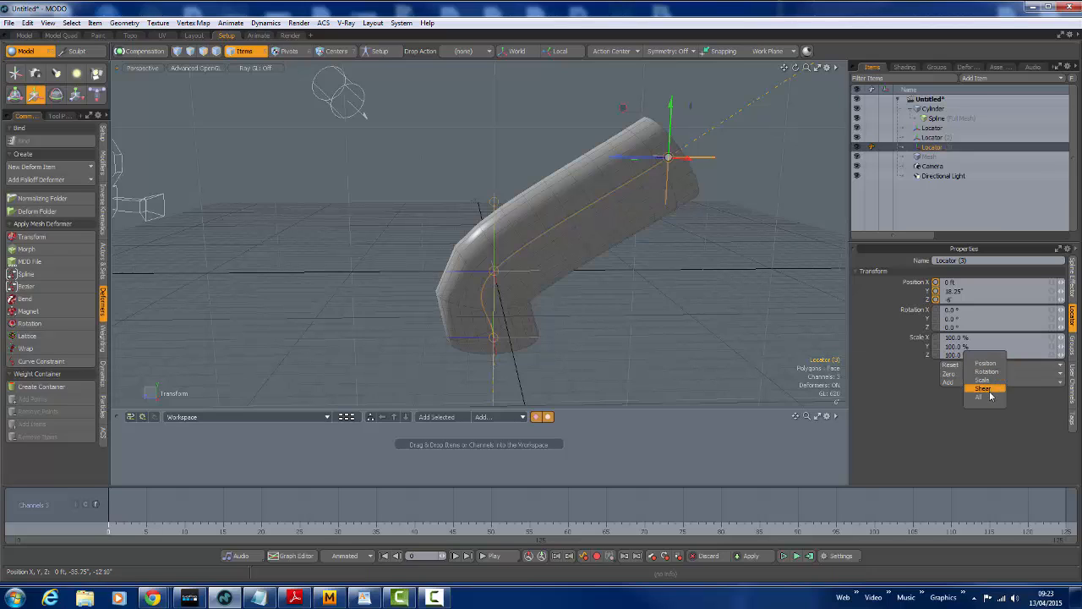
pyautogui.click(989, 397)
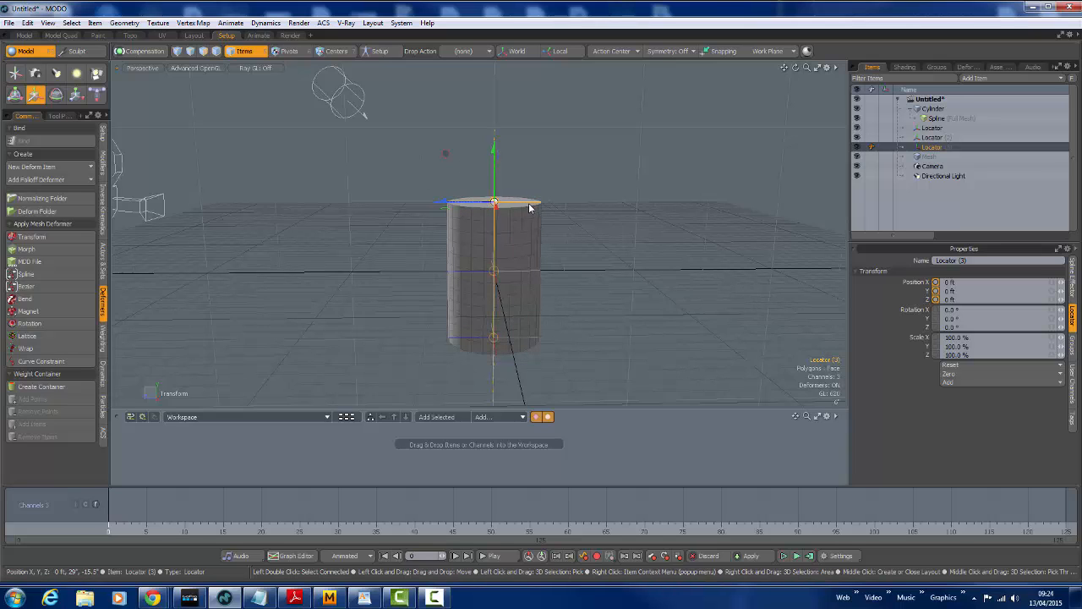
pyautogui.click(376, 52)
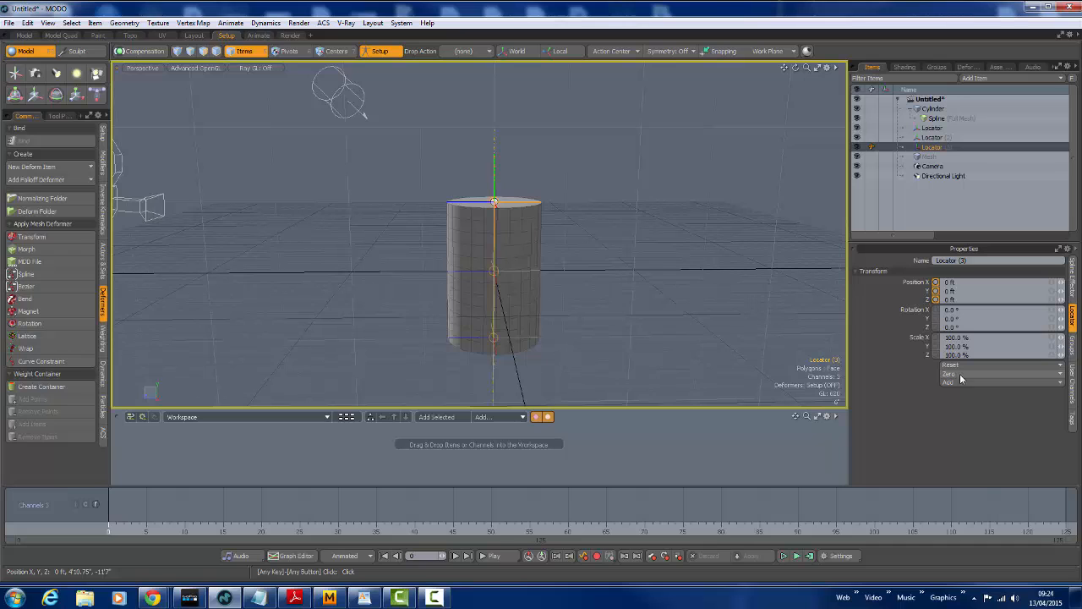
pyautogui.click(380, 52)
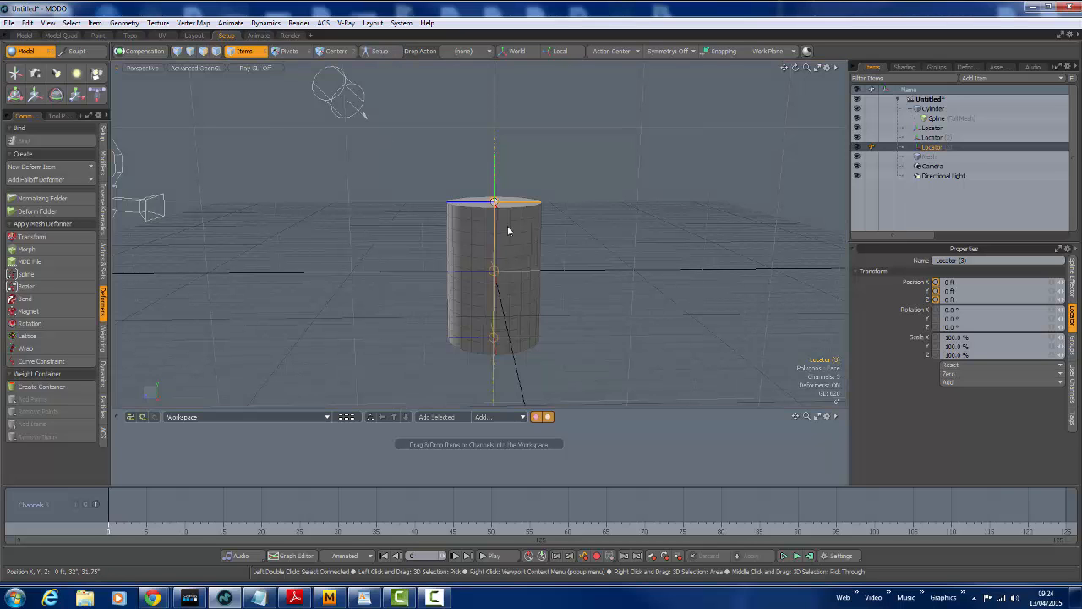
pyautogui.keyDown('alt'); pyautogui.moveTo(524, 376); pyautogui.dragTo(616, 228); pyautogui.keyUp('alt')
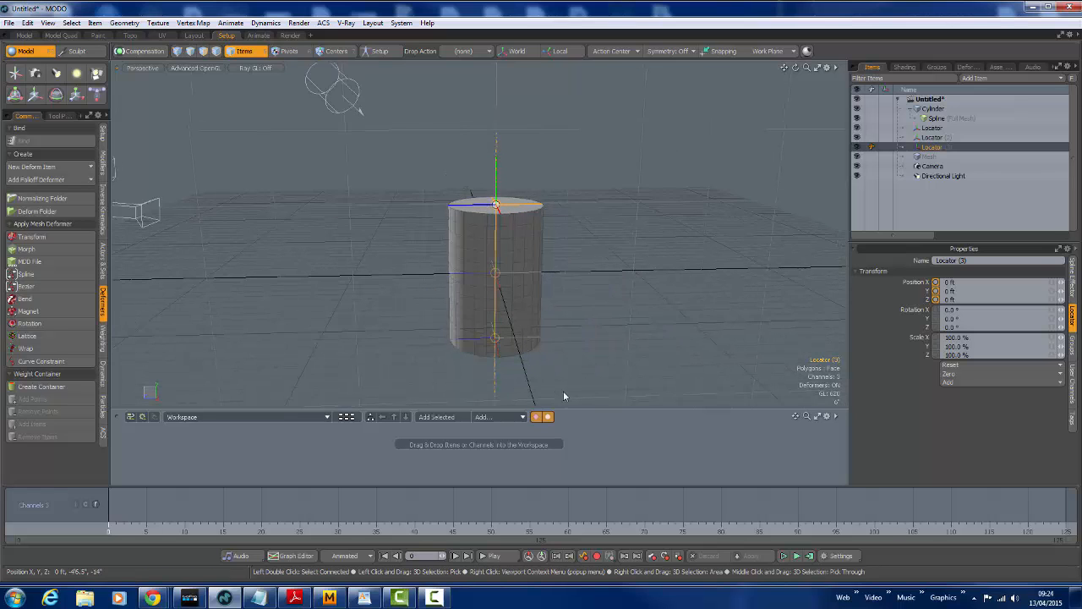
# - Inspect the undeformed cylinder, its spline deformer and the three locators, and bring up the Spline Effector's properties
pyautogui.keyDown('alt'); pyautogui.moveTo(564, 395); pyautogui.dragTo(656, 361); pyautogui.keyUp('alt')
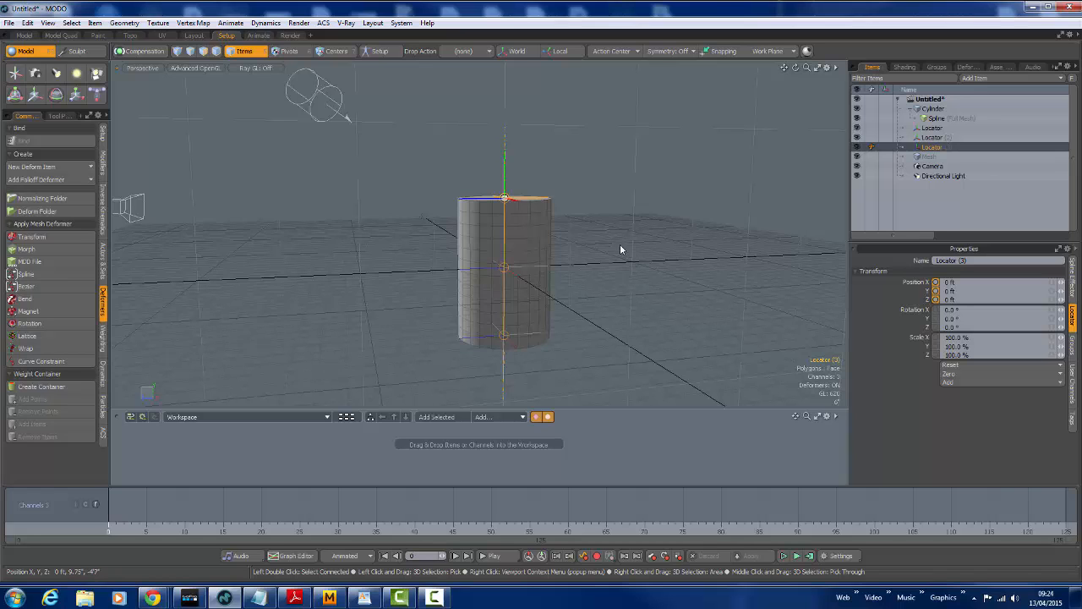
pyautogui.keyDown('alt'); pyautogui.moveTo(647, 273); pyautogui.dragTo(931, 333); pyautogui.keyUp('alt')
pyautogui.keyDown('alt'); pyautogui.moveTo(616, 280); pyautogui.dragTo(689, 386); pyautogui.keyUp('alt')
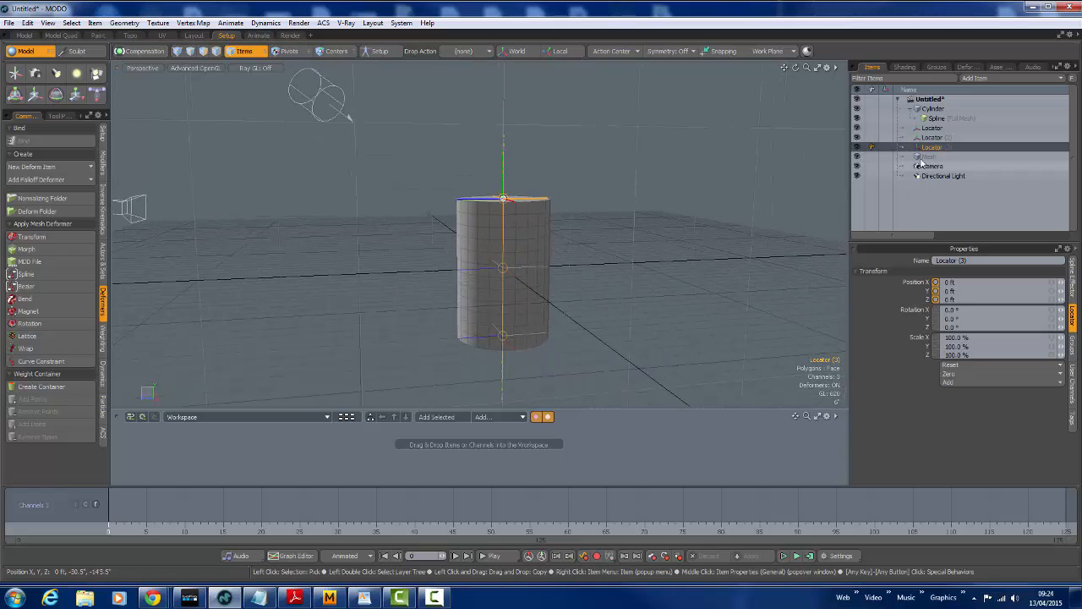
pyautogui.click(936, 117)
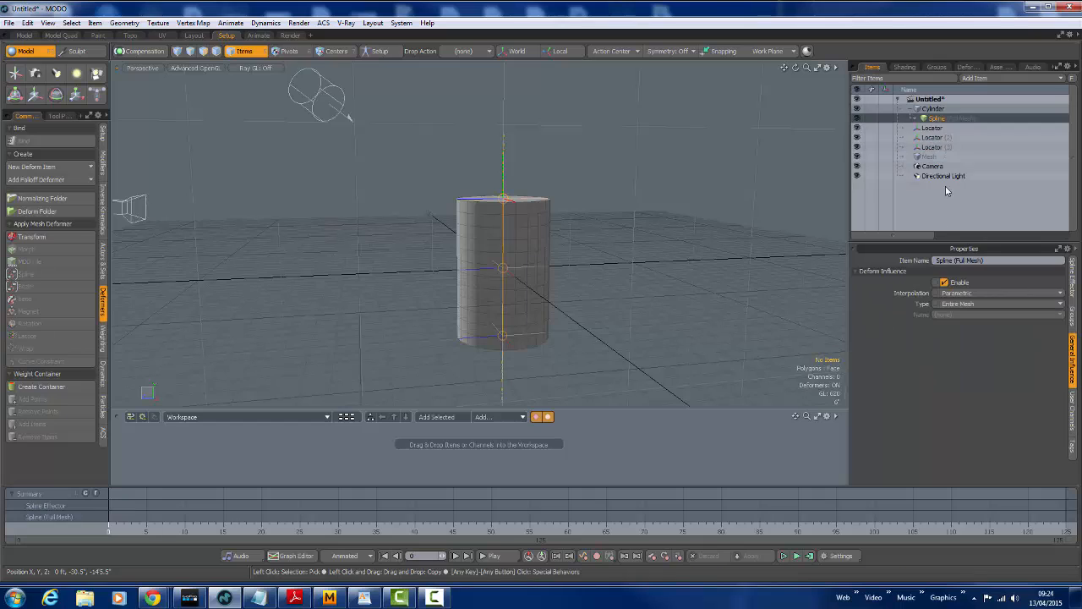
pyautogui.click(931, 128)
pyautogui.click(934, 138)
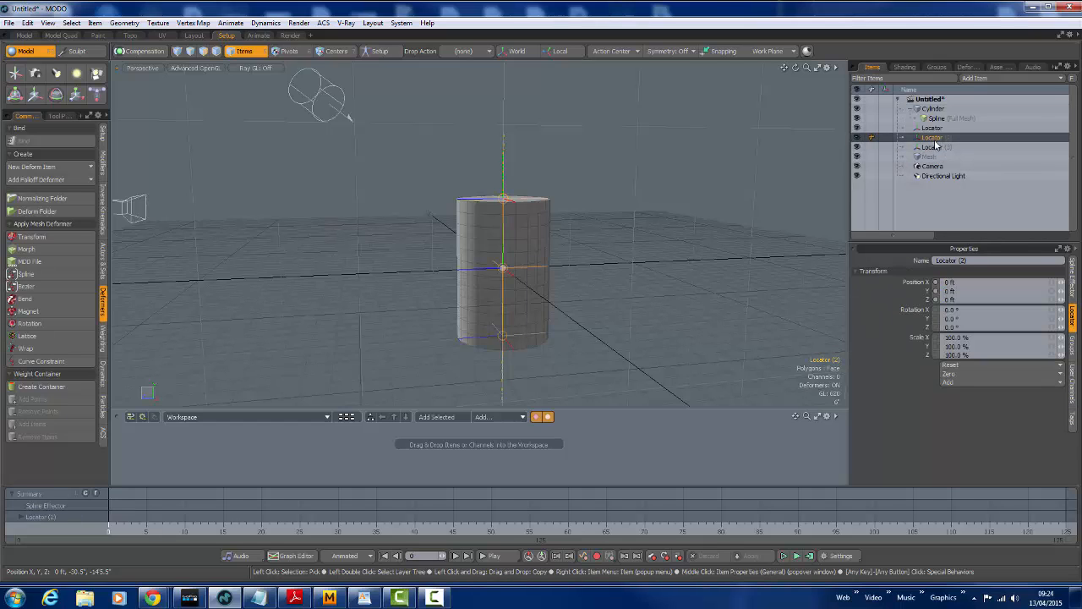
pyautogui.click(935, 149)
pyautogui.click(933, 109)
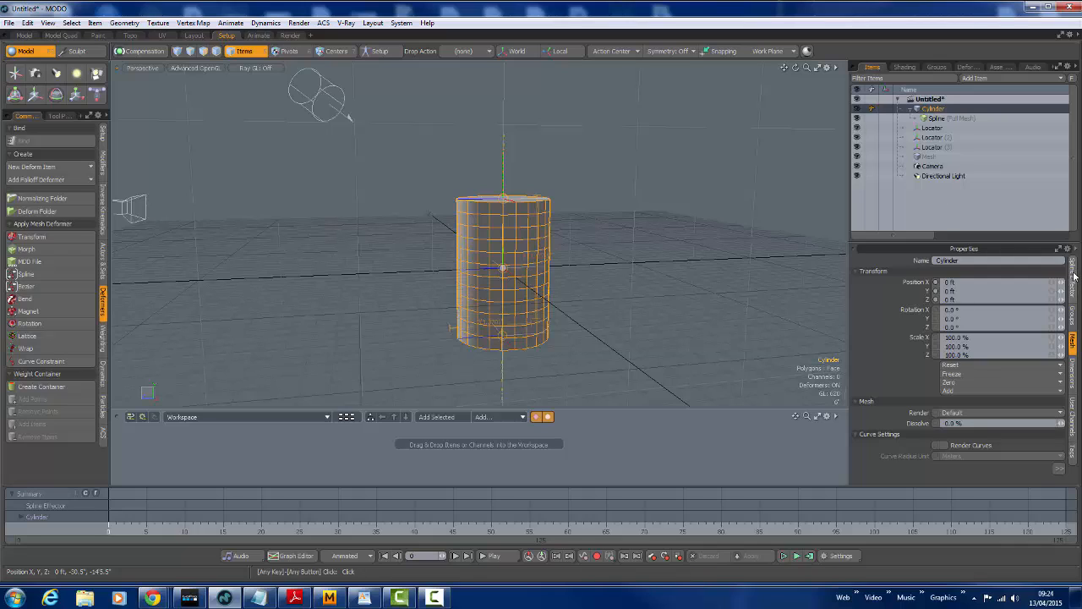
pyautogui.click(1072, 274)
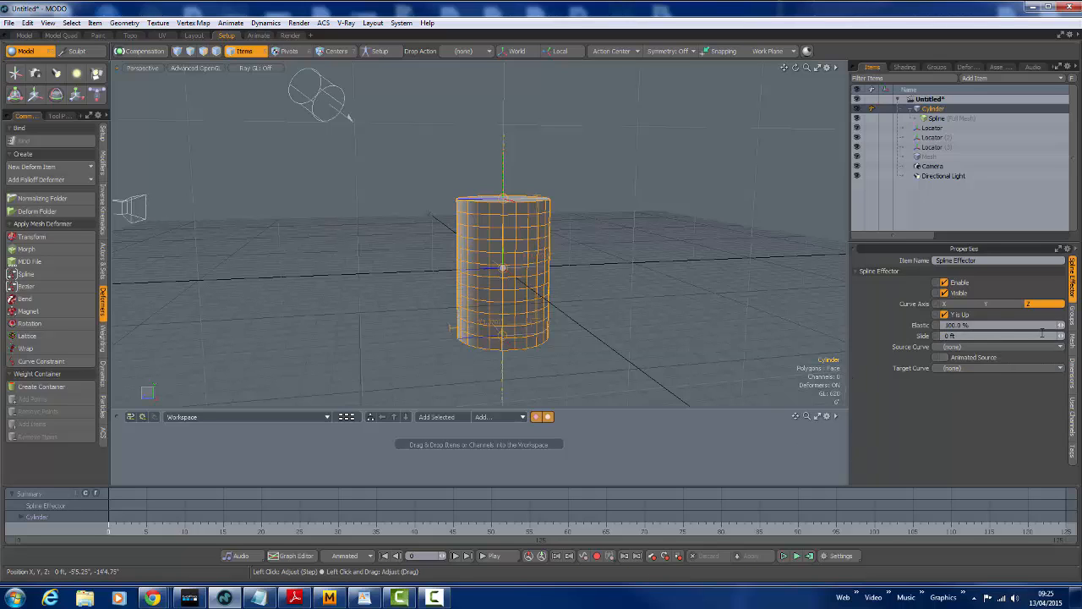
pyautogui.moveTo(1061, 324); pyautogui.dragTo(1023, 324)
pyautogui.click(506, 198)
pyautogui.press('y')
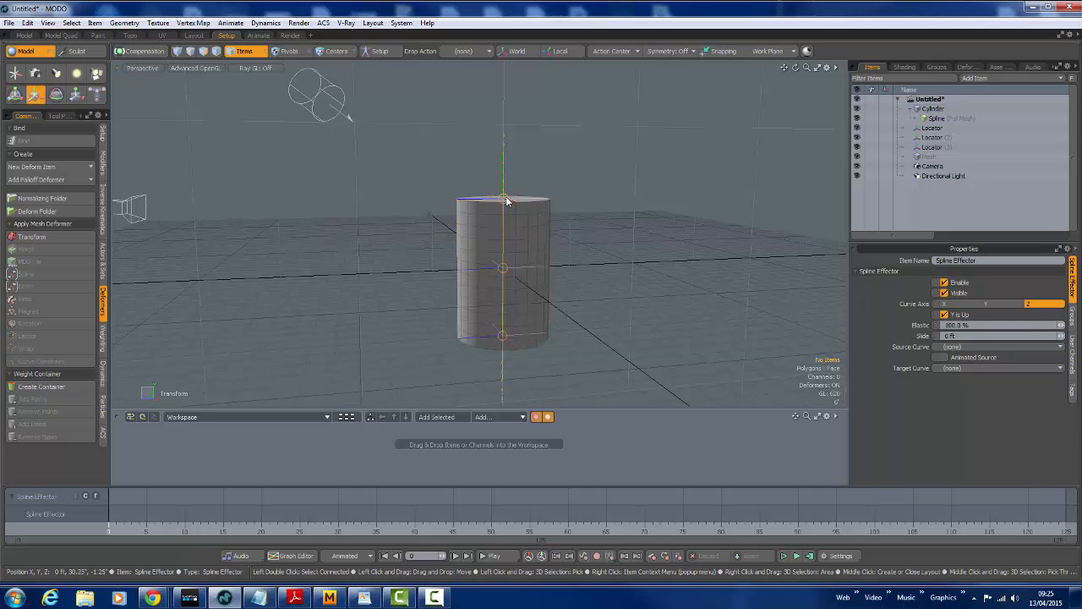
pyautogui.press('q')
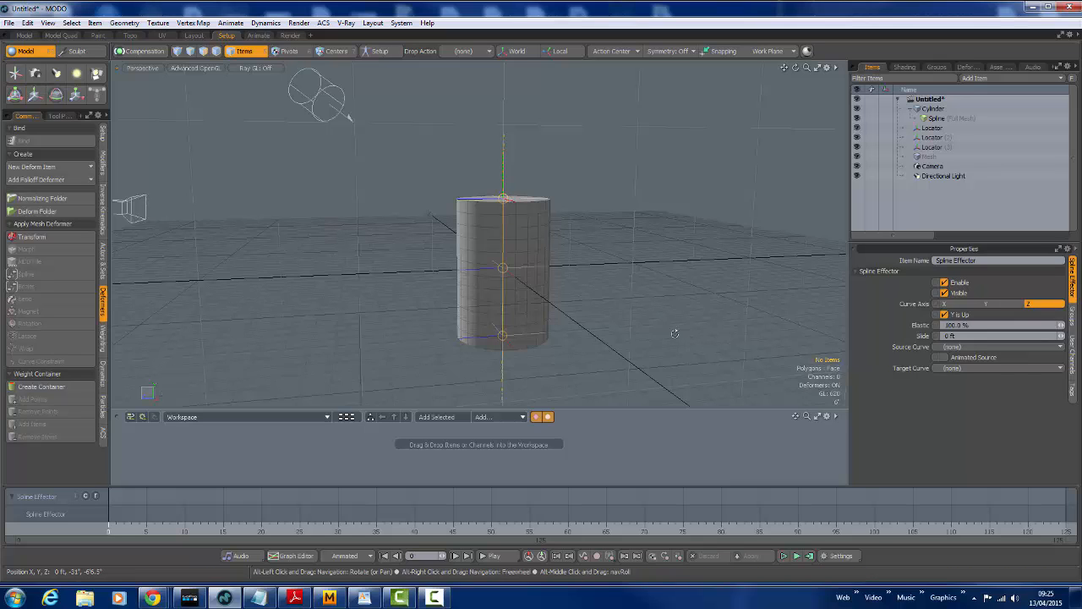
# - Move the bottom locator about 4'3" along the Z axis to bend the lower half of the cylinder
pyautogui.keyDown('alt'); pyautogui.moveTo(673, 330); pyautogui.dragTo(591, 331); pyautogui.keyUp('alt')
pyautogui.click(931, 127)
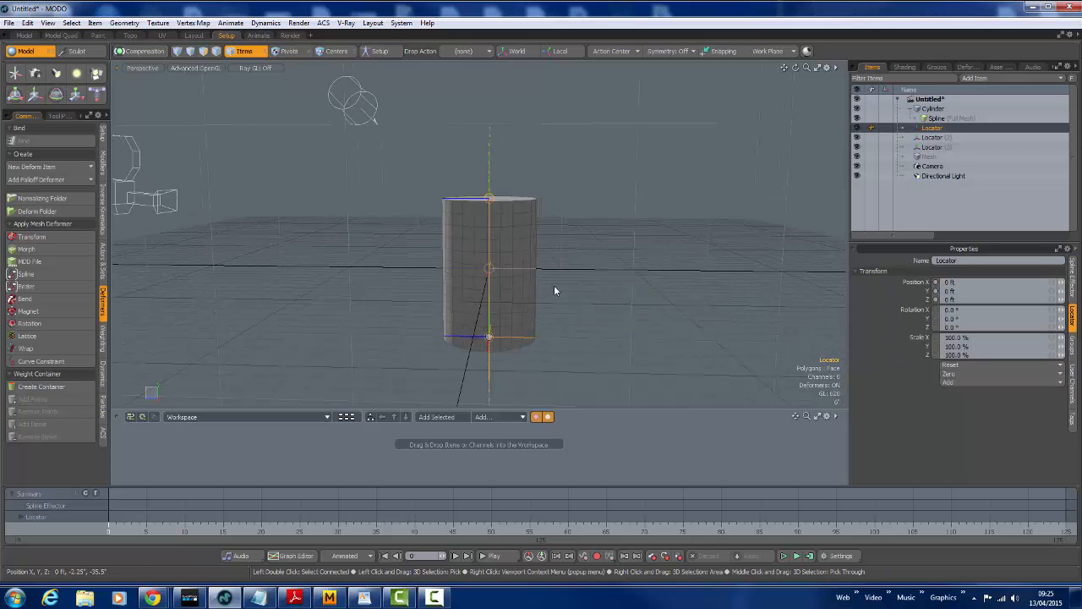
pyautogui.press('w')
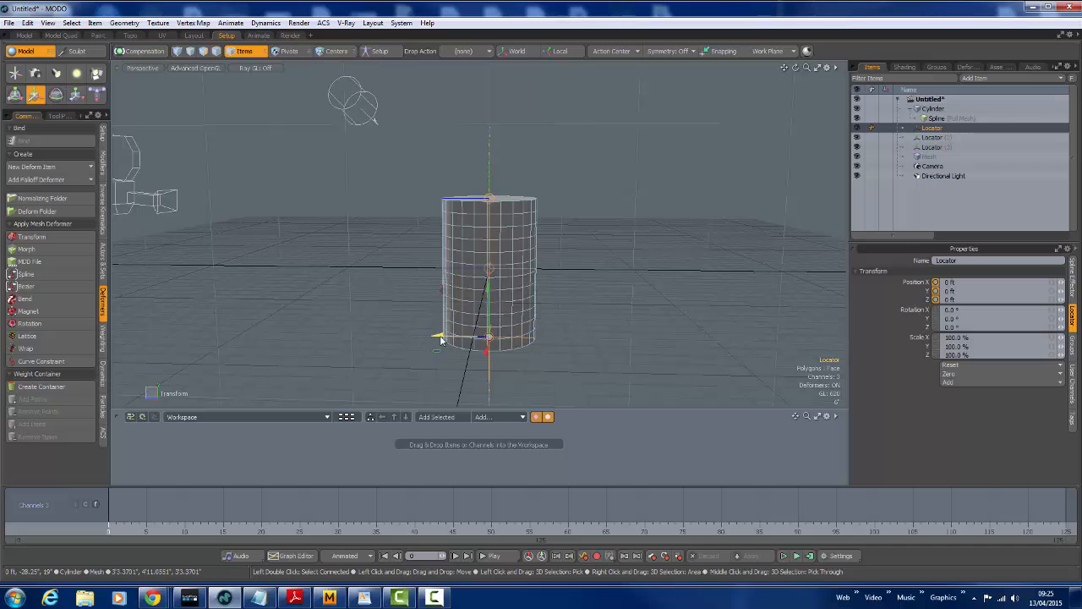
pyautogui.moveTo(439, 335); pyautogui.dragTo(321, 335)
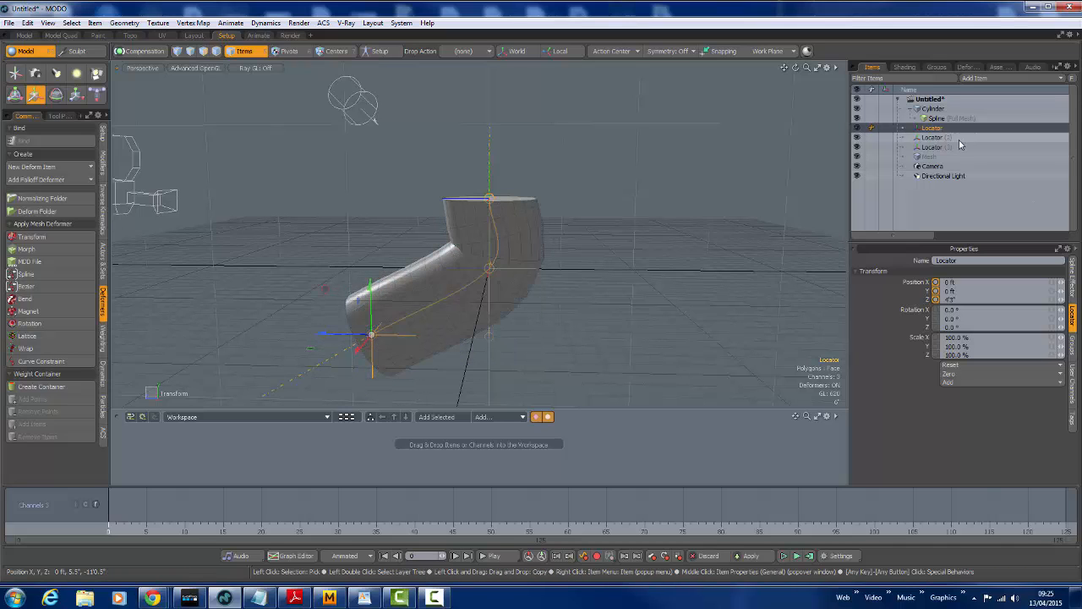
# - Move the top locator upward and outward in the YZ plane, toward the same side as the bottom locator
pyautogui.click(933, 139)
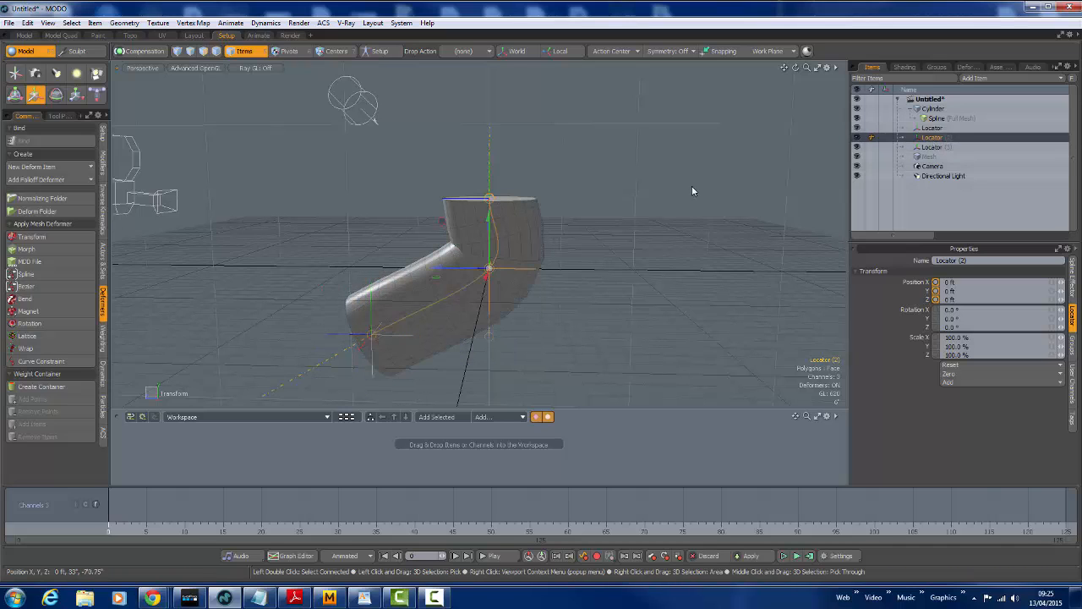
pyautogui.click(936, 148)
pyautogui.moveTo(447, 149); pyautogui.dragTo(376, 74)
# - Reduce the Spline Effector's Elastic below 100% and set its Slide to about -0.33" on the bent cylinder
pyautogui.keyDown('alt'); pyautogui.moveTo(638, 293); pyautogui.dragTo(625, 334); pyautogui.keyUp('alt')
pyautogui.click(939, 119)
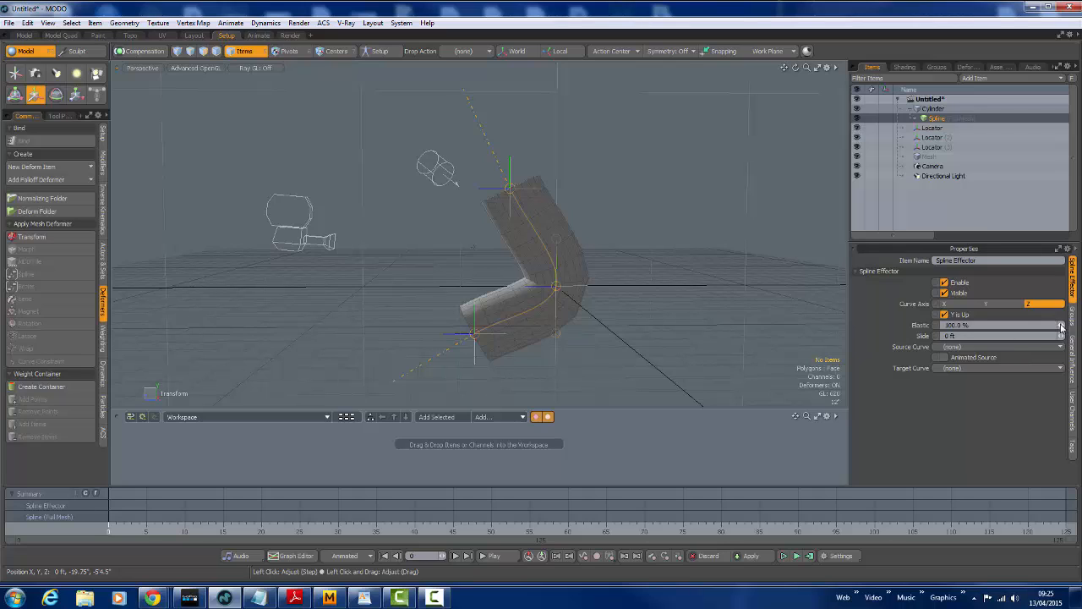
pyautogui.moveTo(1061, 326); pyautogui.dragTo(1036, 327)
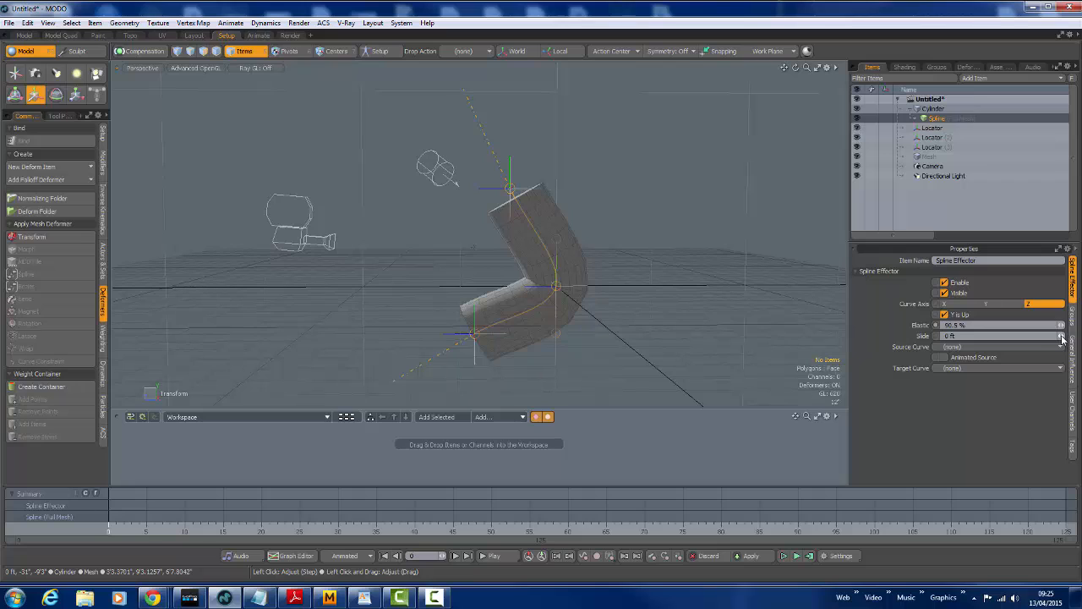
pyautogui.moveTo(1060, 336); pyautogui.dragTo(1026, 336)
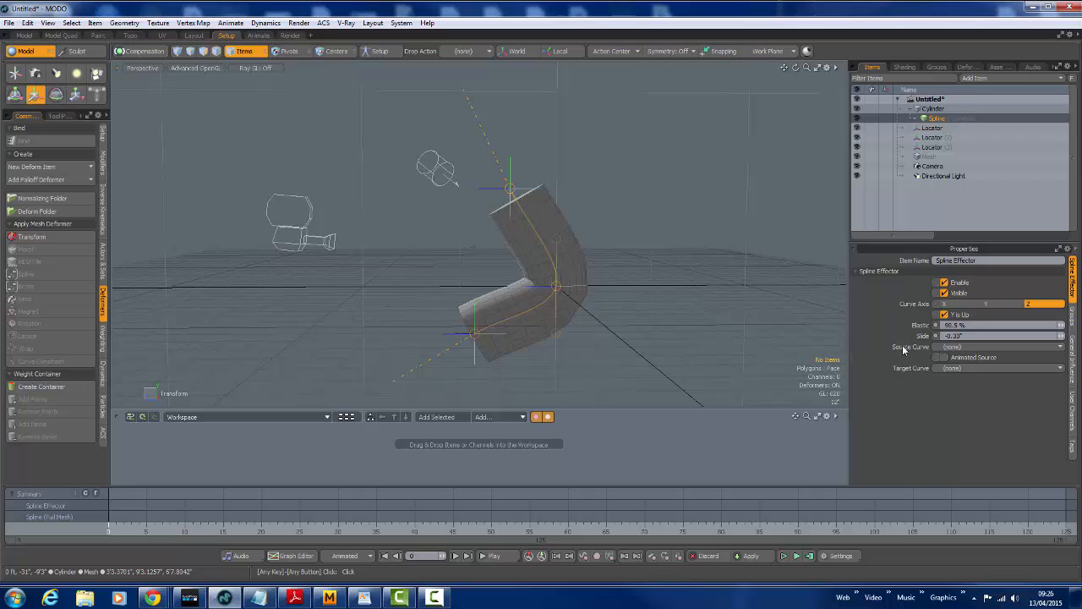